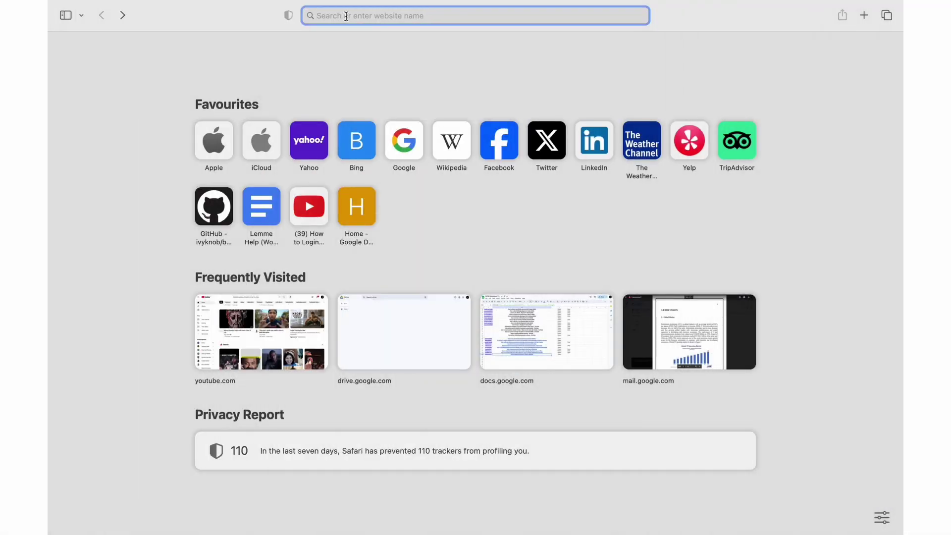
text(regions bank )
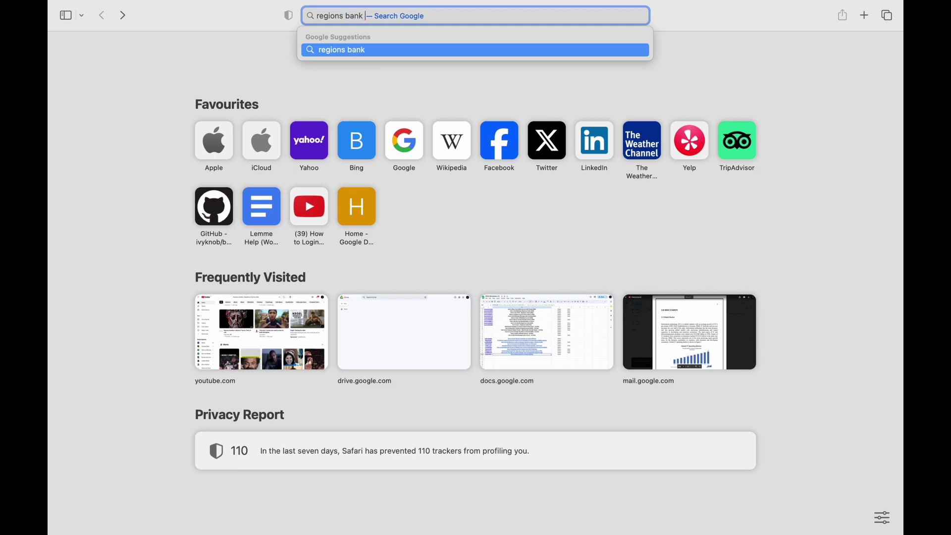
text(mortgage a)
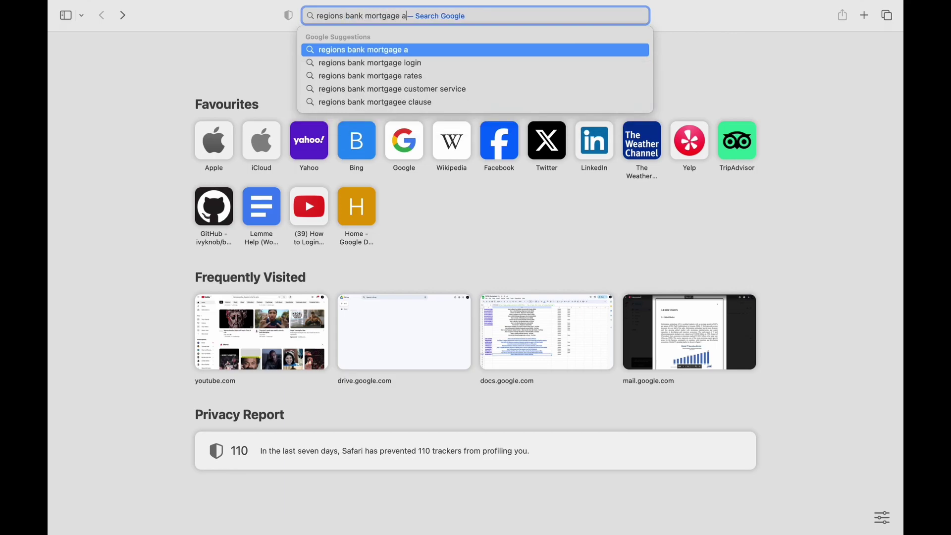
text(ccount log)
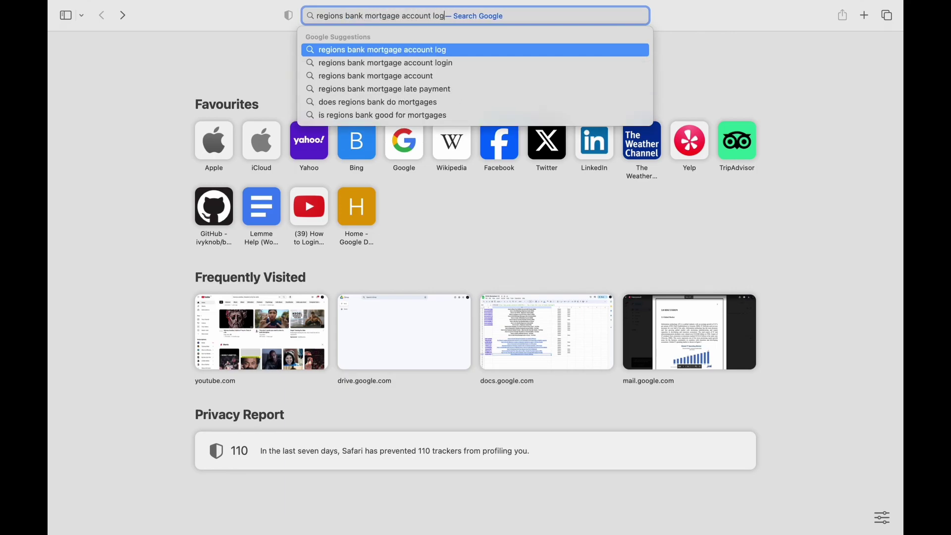
text(in)
Search Google for 'regions bank mortgage account login' and allow location access.
key(Return)
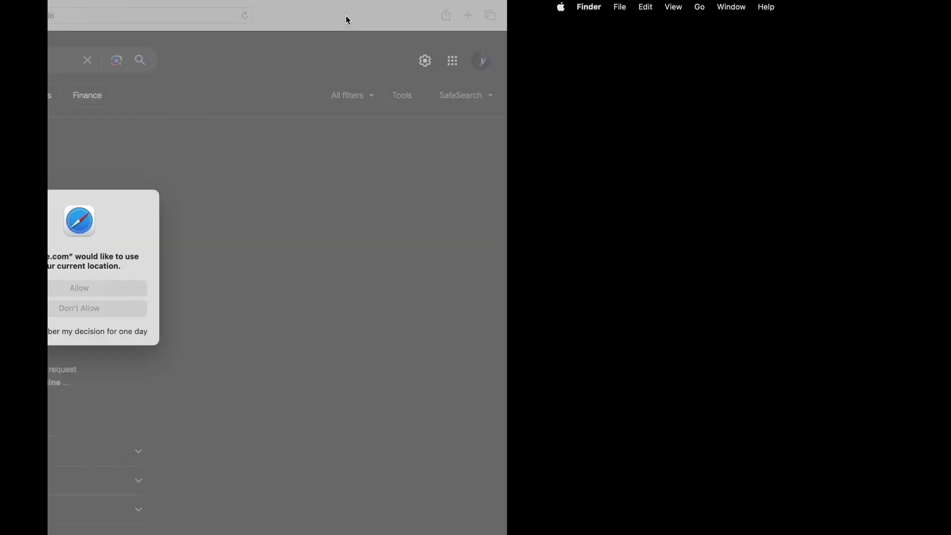
click(468, 288)
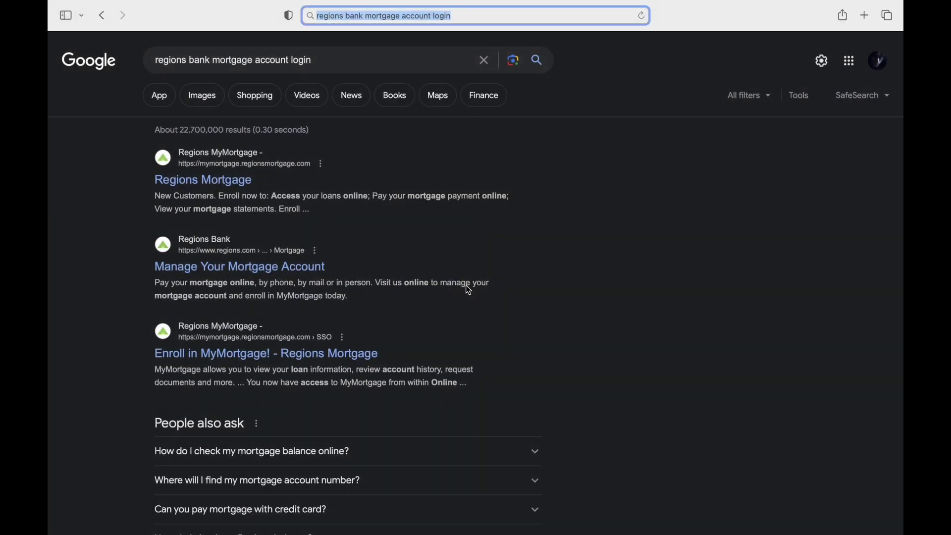
Open the Regions Mortgage result and focus the Online ID and Password fields, closing saved-password suggestions.
click(197, 182)
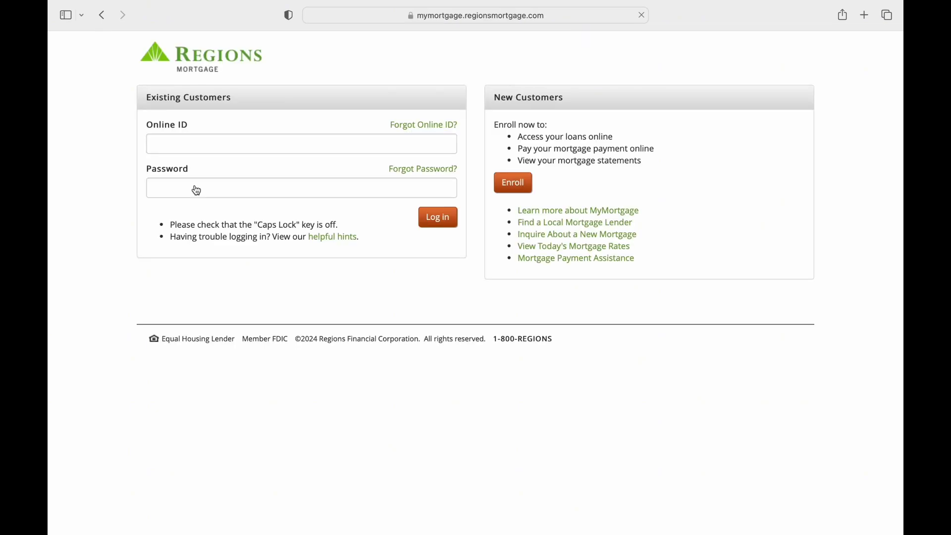
click(235, 148)
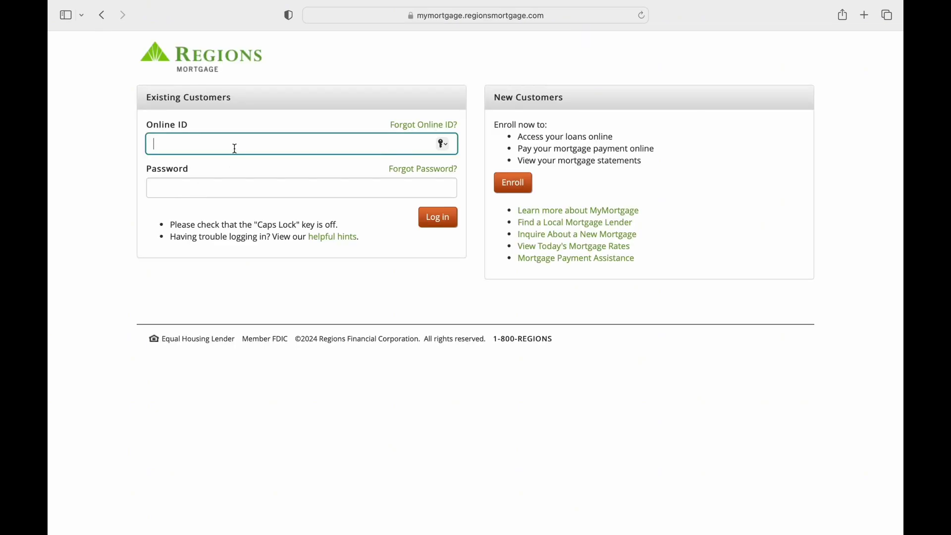
click(227, 190)
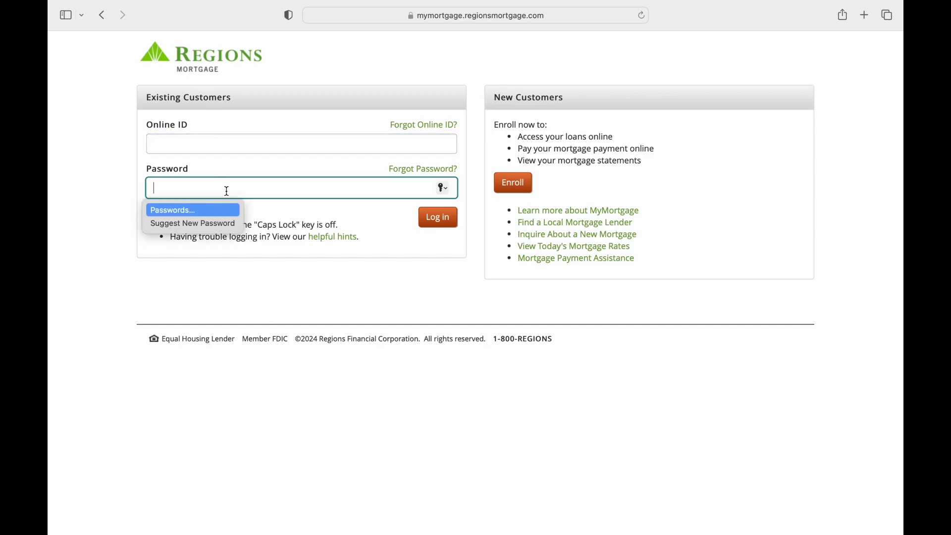
click(336, 212)
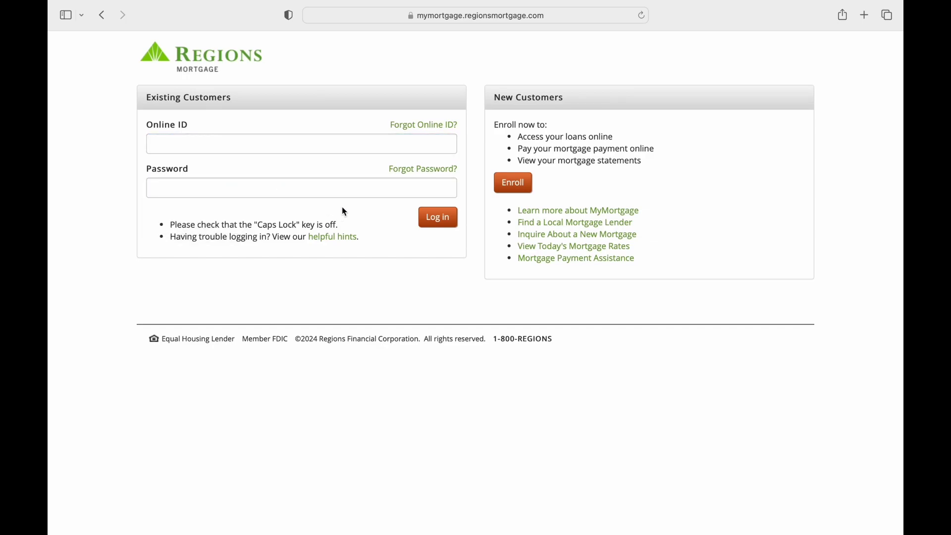